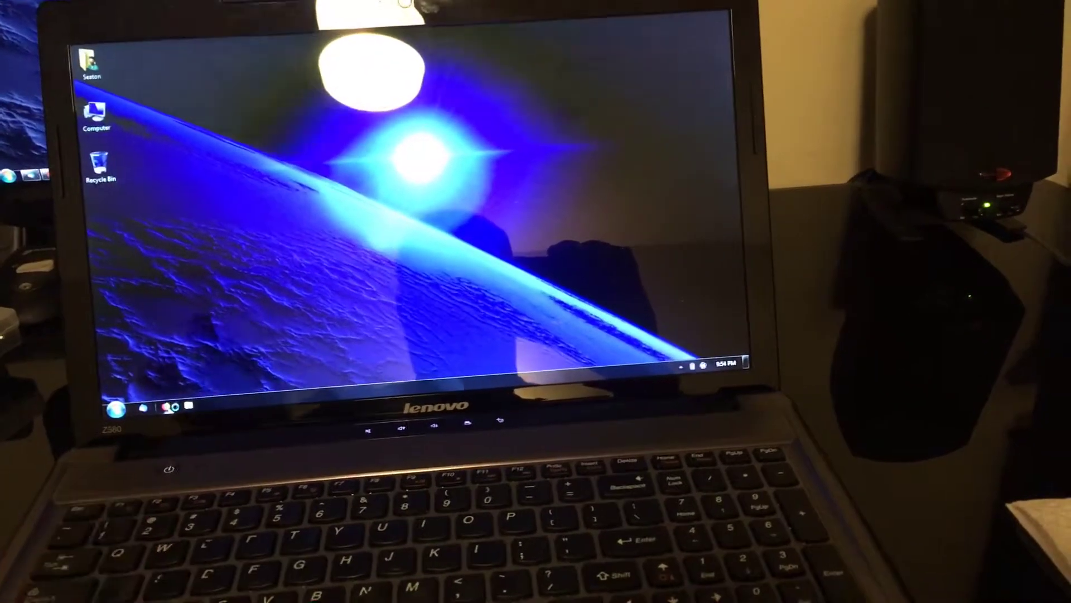
- Launch Firefox from the taskbar so its New Tab page loads
left_click(180, 395)
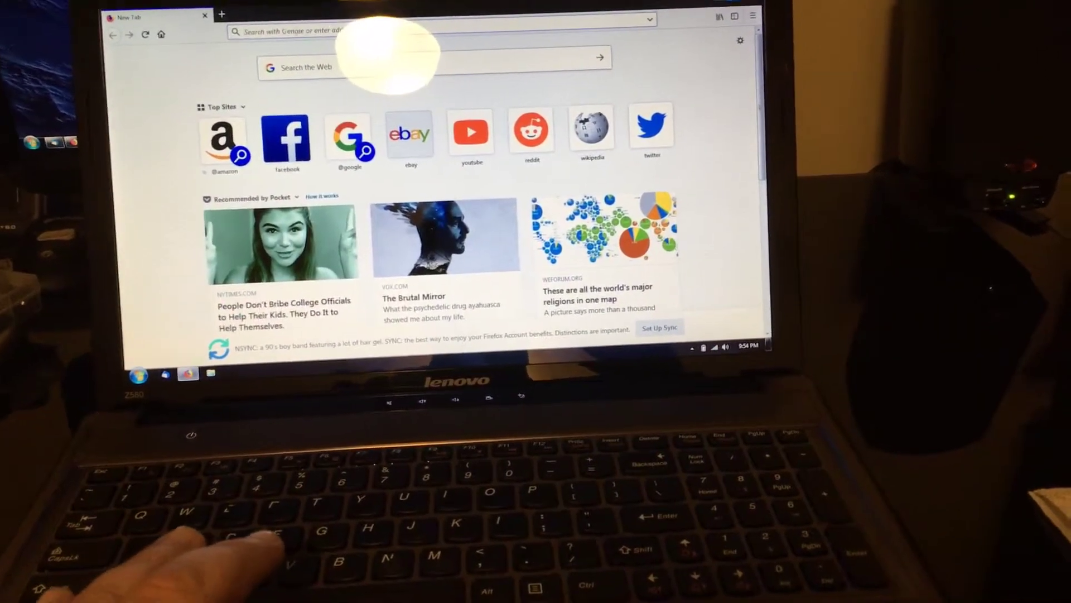
- Clear Firefox away to reveal the Windows 7 desktop
key("super+d")
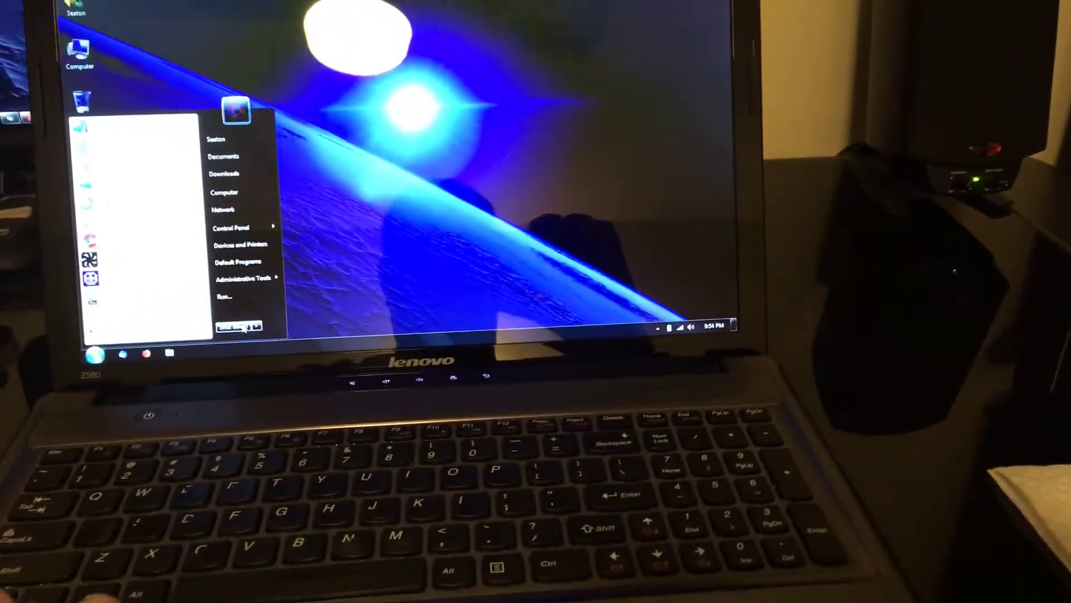
- Power off the laptop using Shut down in the Start menu
left_click(277, 270)
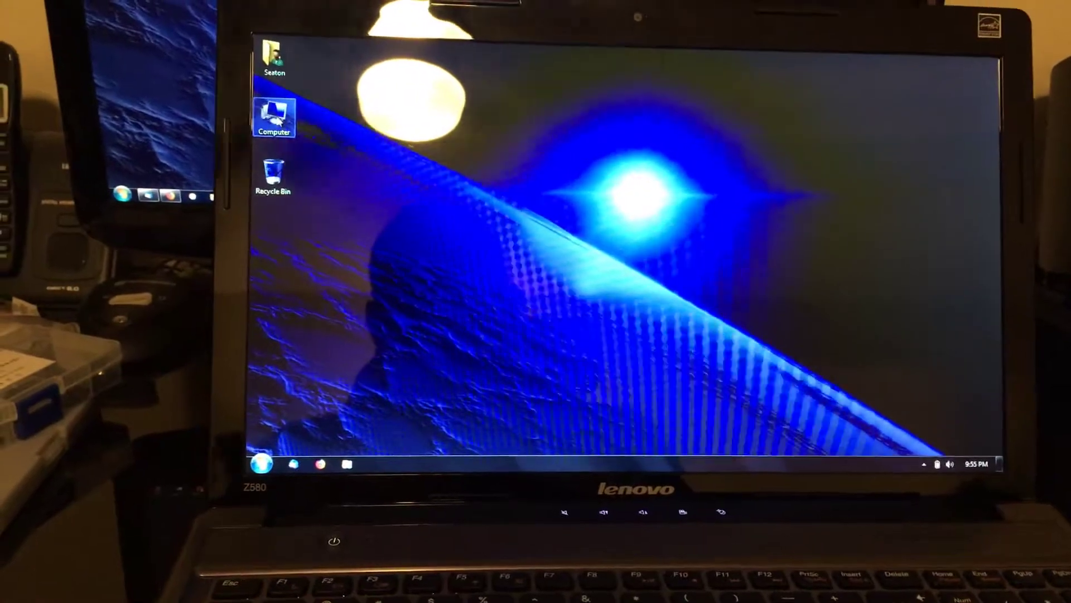
- Bring up the context menu for Computer on the desktop
right_click(264, 117)
- Show Computer's System properties and the 6.5 Windows Experience Index breakdown
left_click(335, 234)
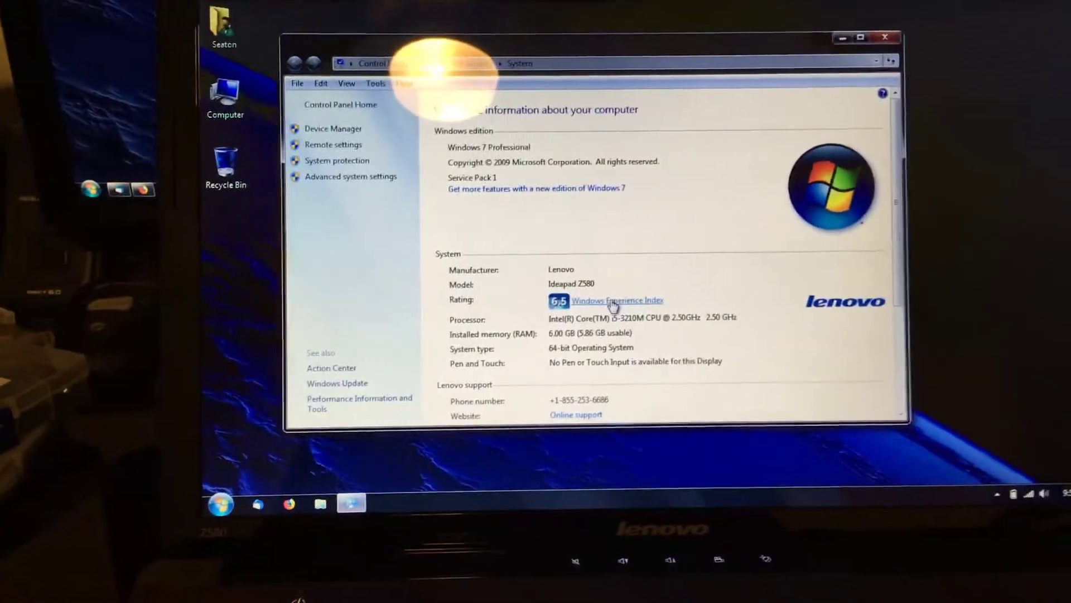
left_click(614, 301)
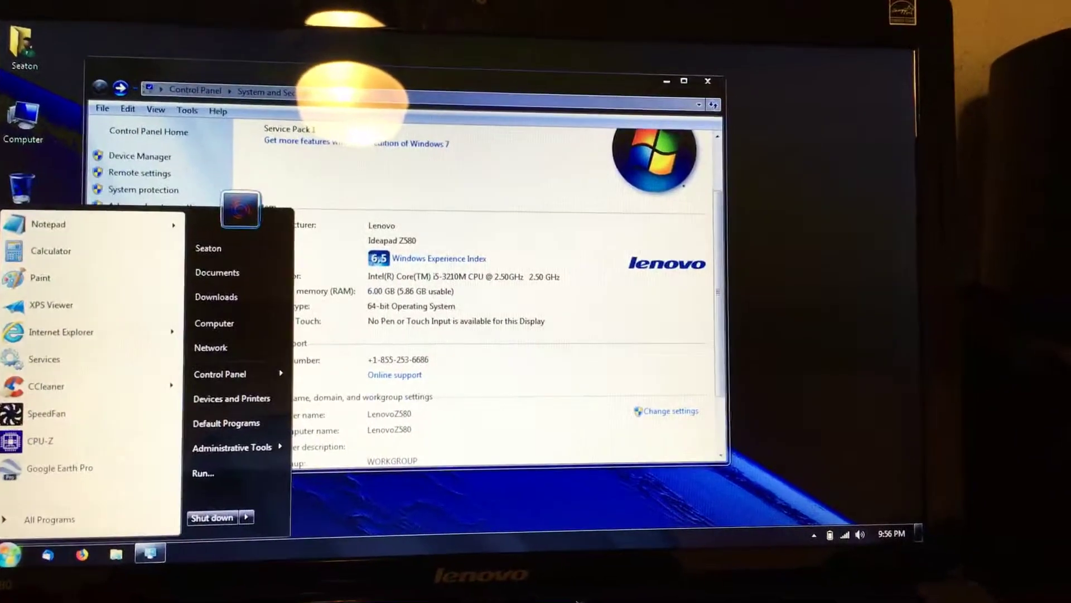
- Restart the laptop via the extra options beside Shut down
left_click(251, 521)
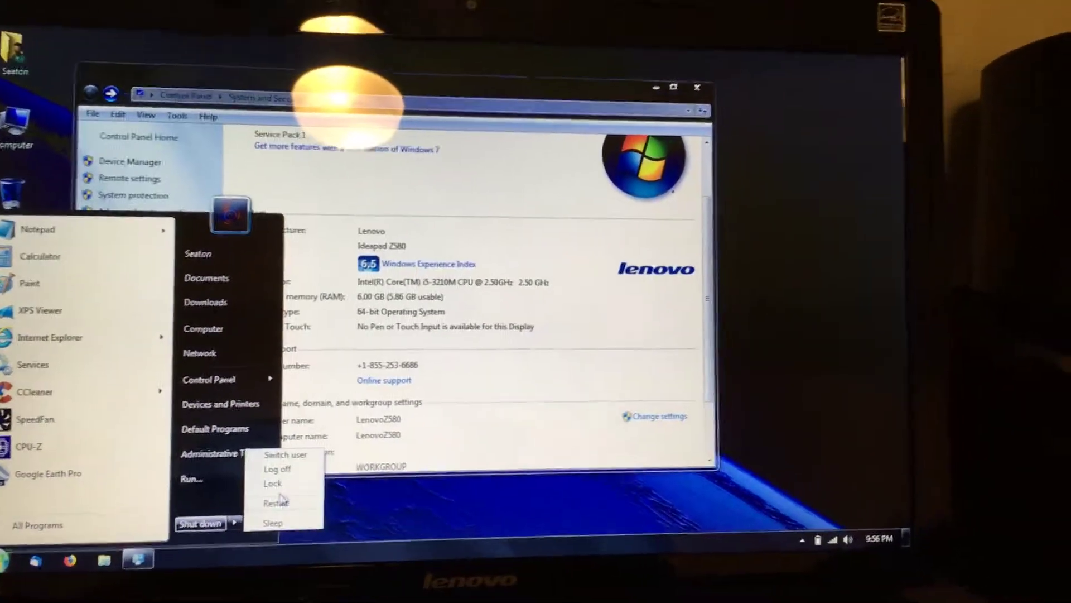
left_click(288, 490)
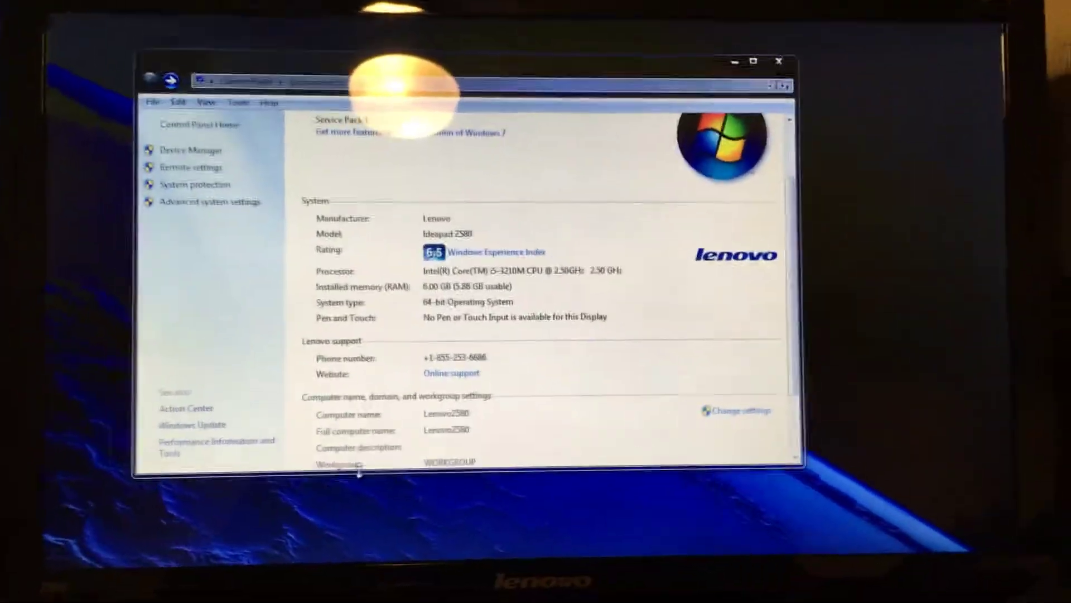